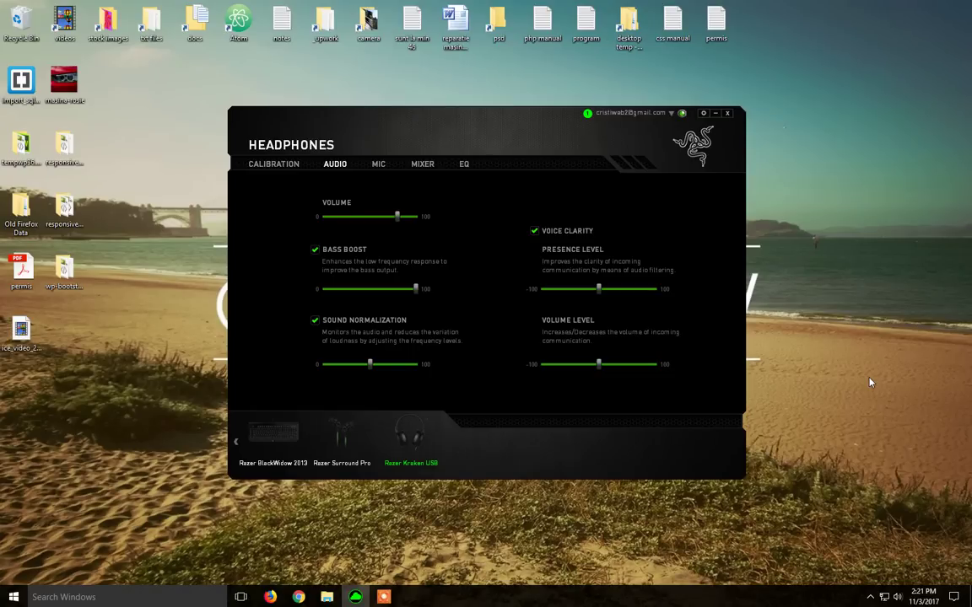
Switch Synapse from the Kraken USB audio page to the Razer Surround Pro settings
{"action": "left_click", "coordinate": [344, 443]}
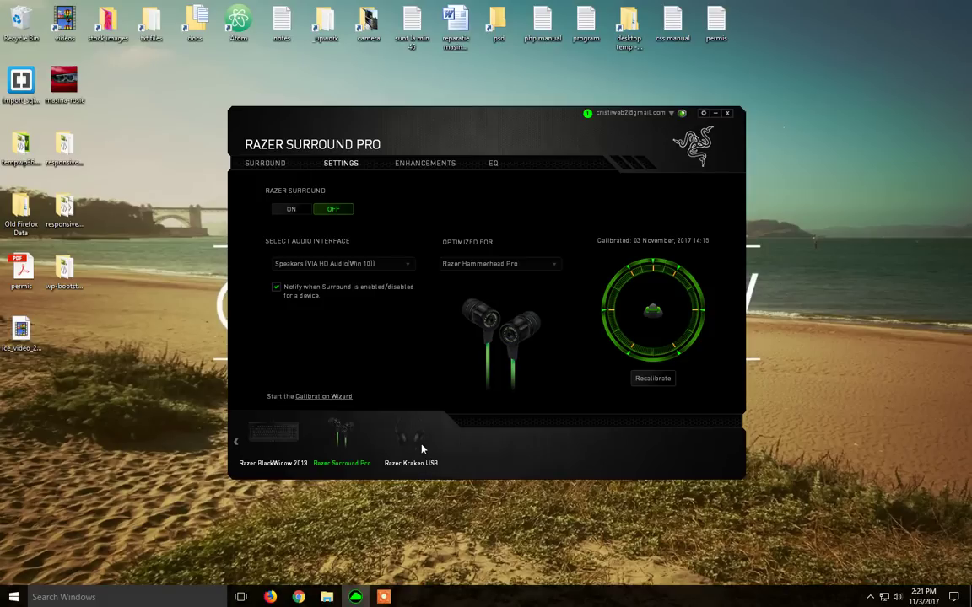
Turn Razer Surround ON in the Surround Pro Settings tab
{"action": "left_click", "coordinate": [292, 213]}
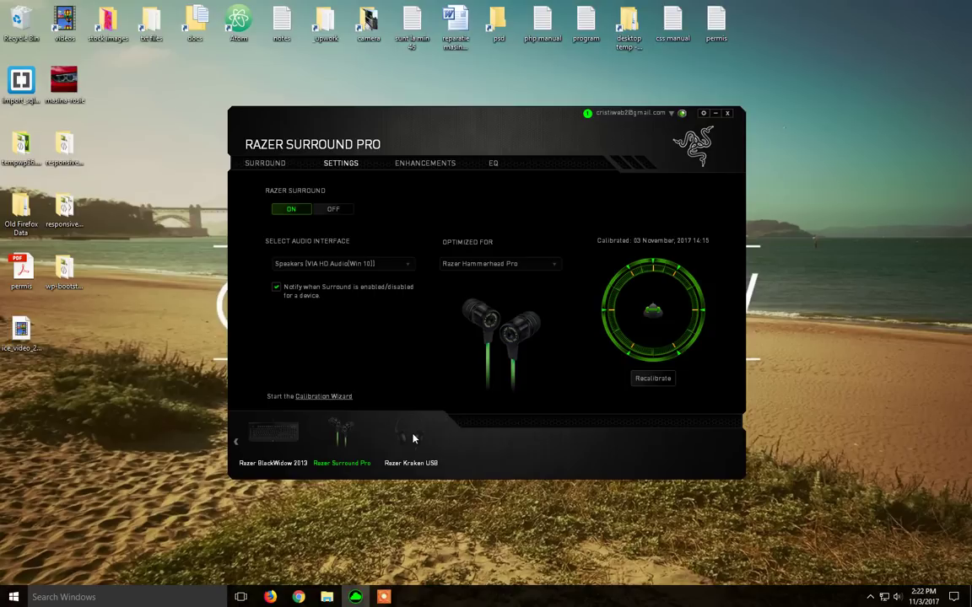
{"action": "left_click", "coordinate": [388, 264]}
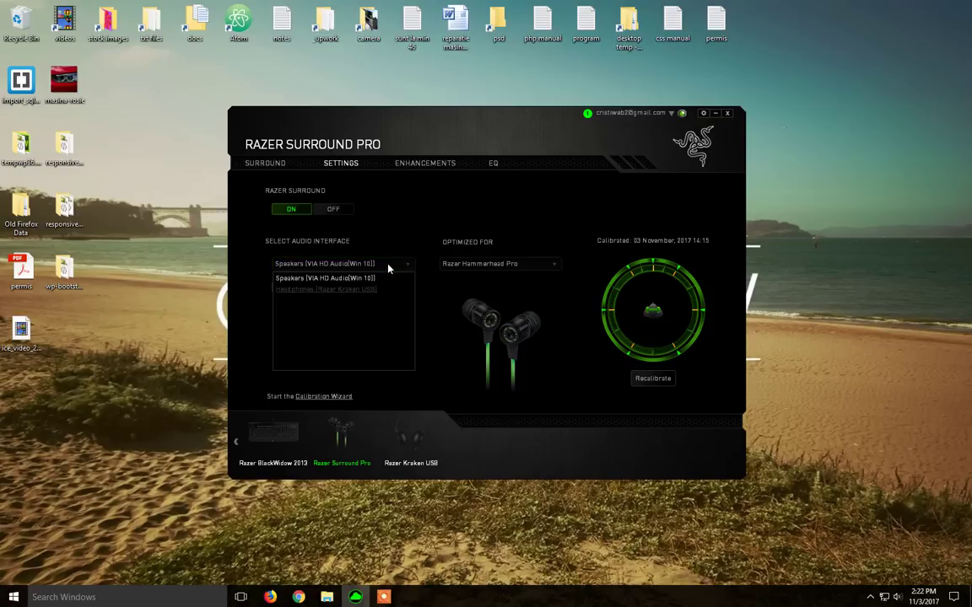
{"action": "left_click", "coordinate": [388, 266]}
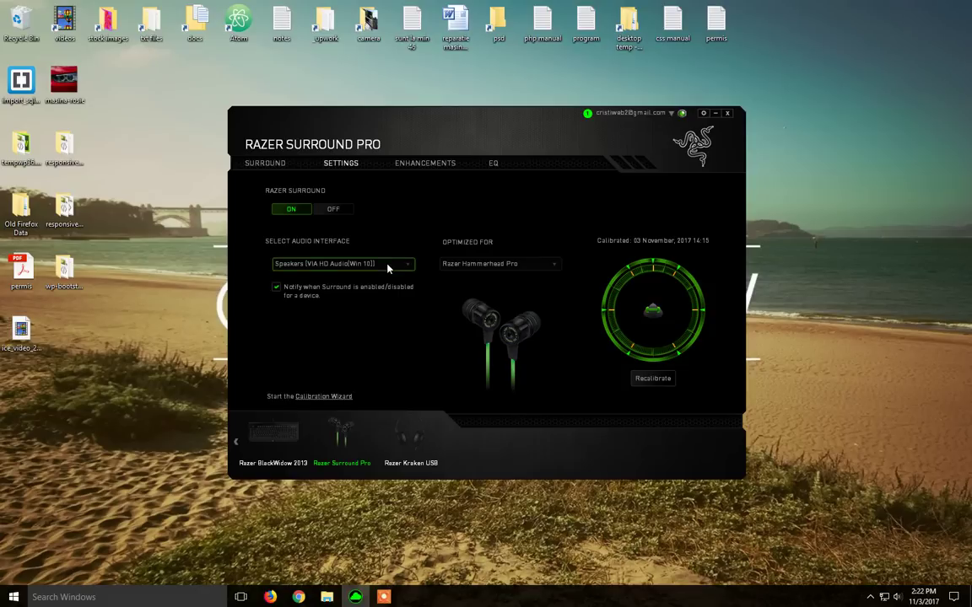
{"action": "left_click", "coordinate": [294, 267]}
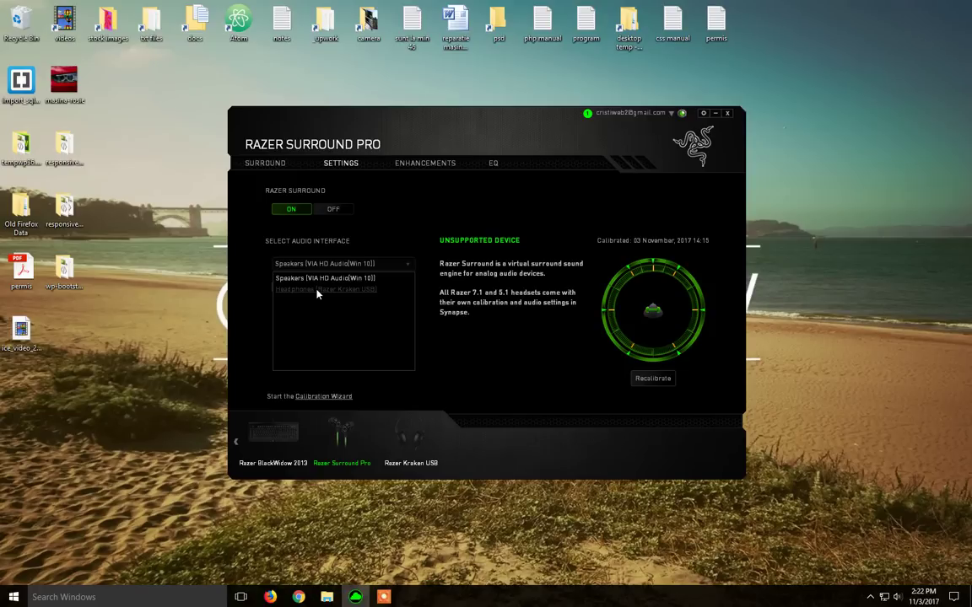
{"action": "left_click", "coordinate": [394, 321]}
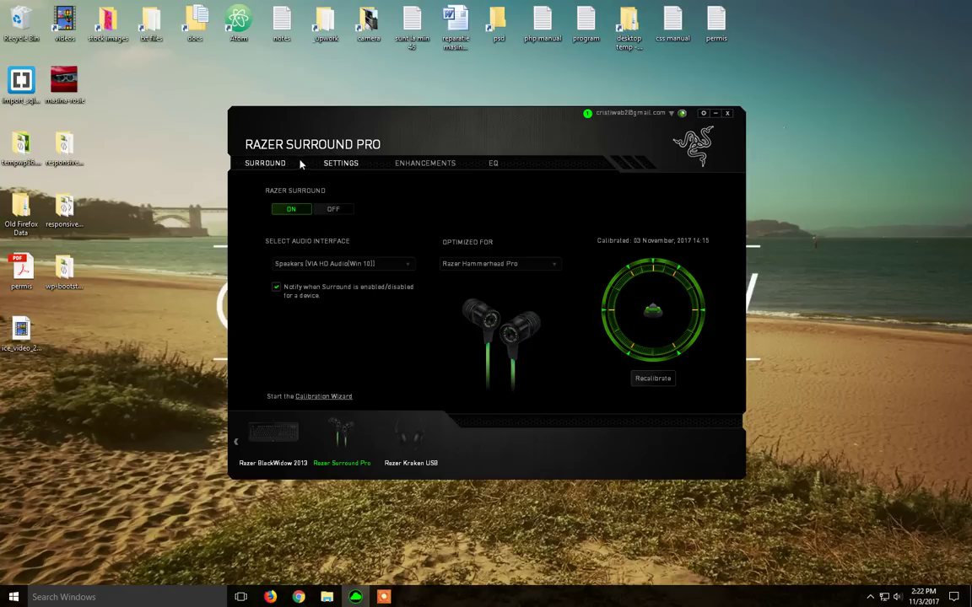
Confirm Windows playback uses the Razer Surround Audio Controller, then show Kraken USB in Synapse
{"action": "left_click", "coordinate": [896, 597]}
{"action": "left_click", "coordinate": [911, 540]}
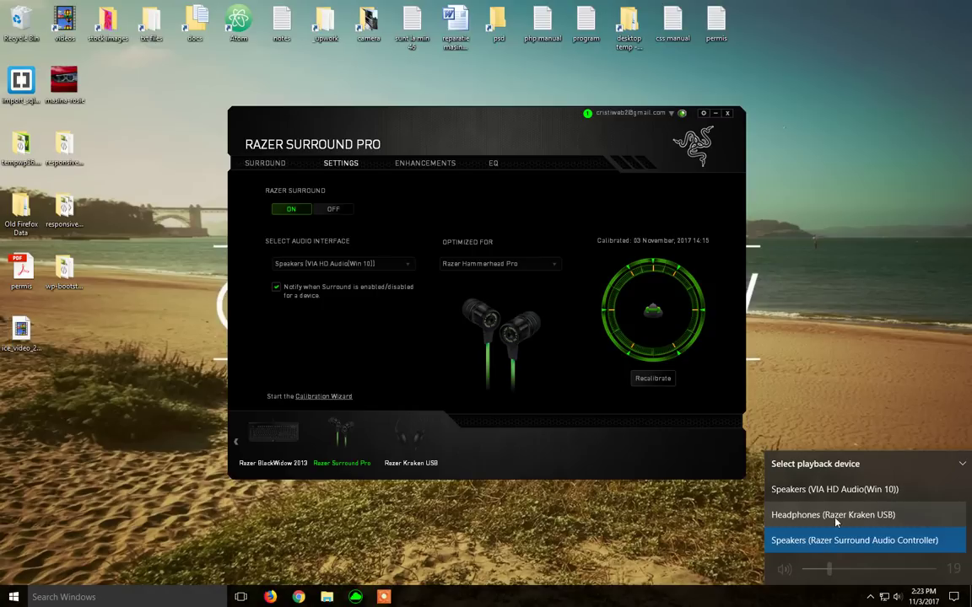
{"action": "left_click", "coordinate": [961, 464]}
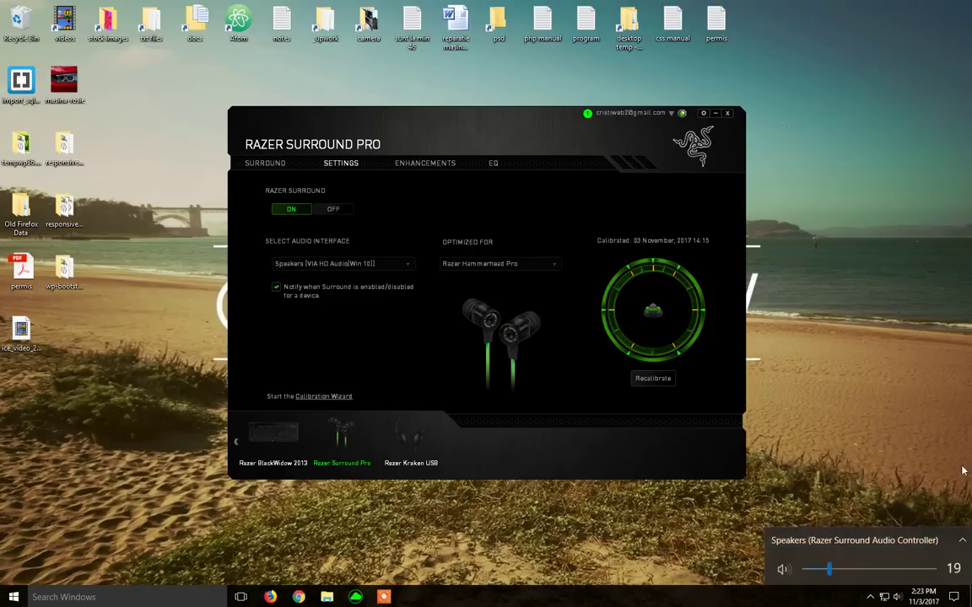
{"action": "left_click", "coordinate": [413, 432]}
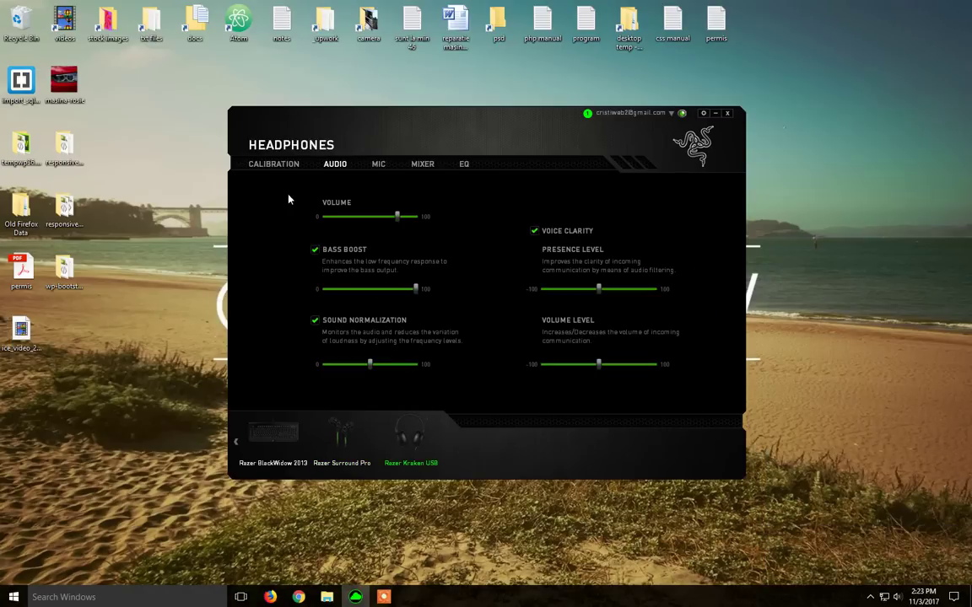
Look at Kraken USB calibration, then nudge the Audio Volume Level slider and return it to 0
{"action": "left_click", "coordinate": [271, 165]}
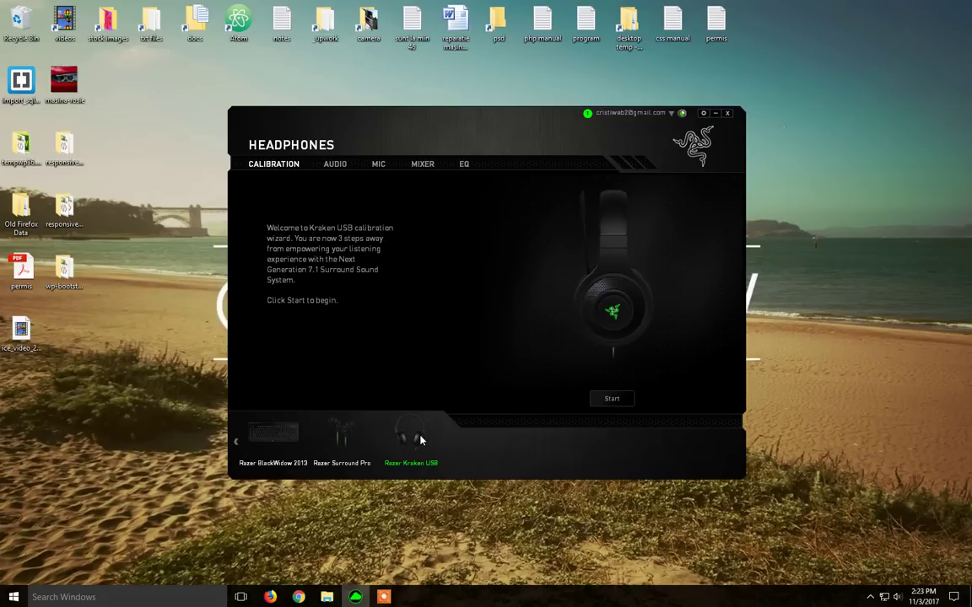
{"action": "left_click", "coordinate": [335, 164]}
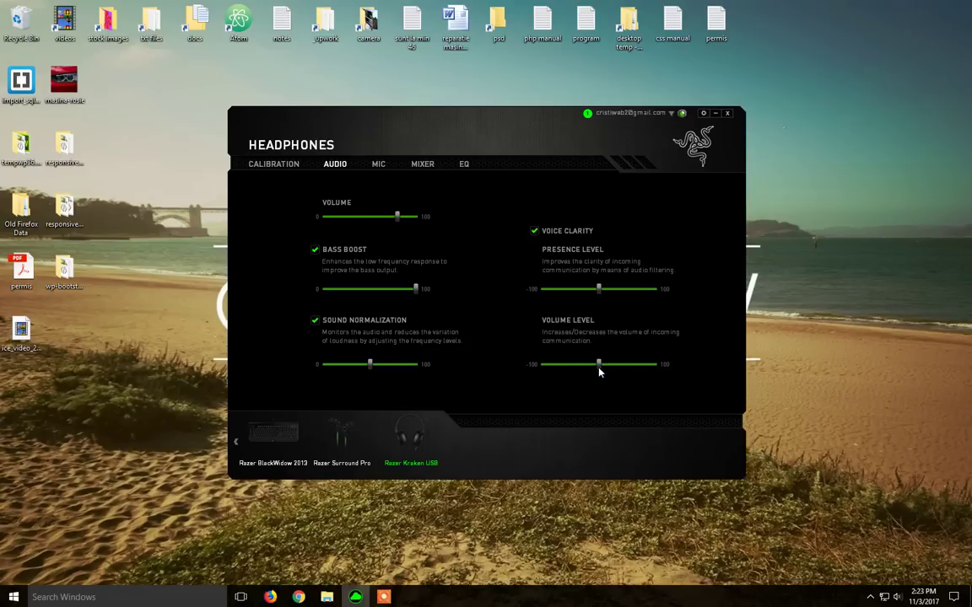
{"action": "mouse_move", "coordinate": [598, 363]}
{"action": "left_mouse_down"}
{"action": "mouse_move", "coordinate": [660, 377]}
{"action": "mouse_move", "coordinate": [607, 377]}
{"action": "left_mouse_up"}
{"action": "left_click_drag", "start_coordinate": [602, 368], "coordinate": [599, 369]}
Browse the Kraken USB Mic, Mixer, EQ and Calibration pages, then return to Razer Surround Pro
{"action": "left_click", "coordinate": [379, 166]}
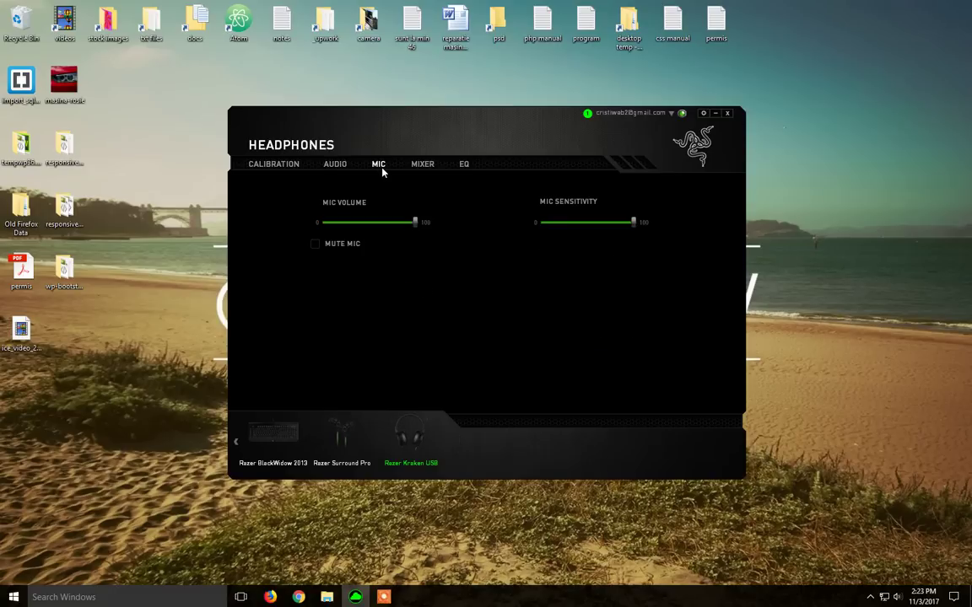
{"action": "left_click", "coordinate": [415, 166]}
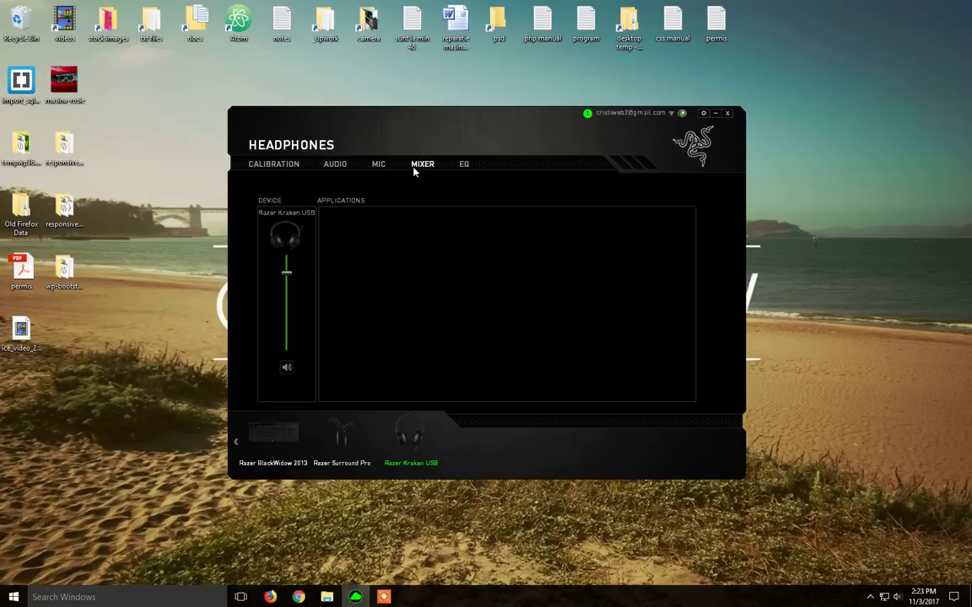
{"action": "left_click", "coordinate": [464, 166]}
{"action": "left_click", "coordinate": [274, 165]}
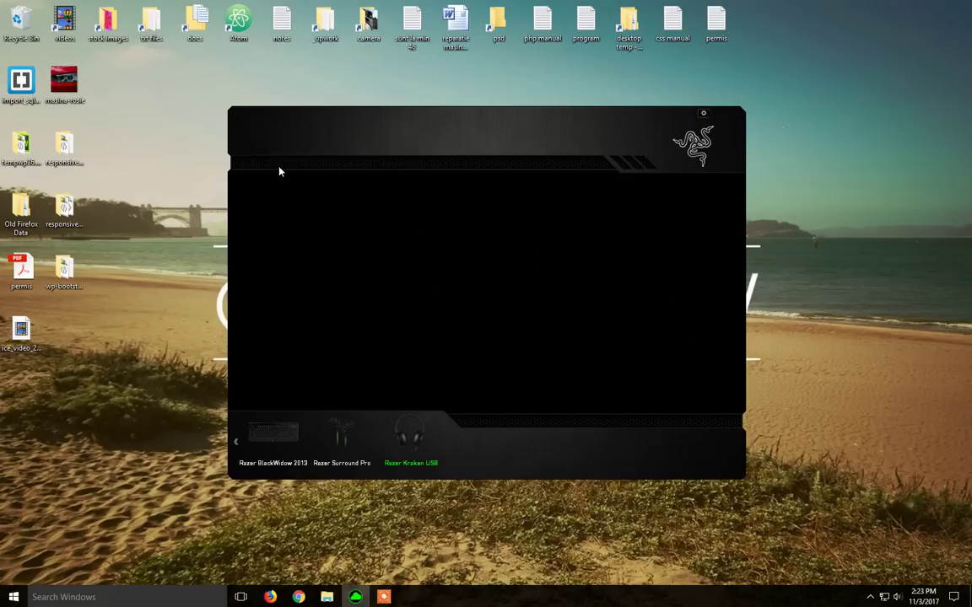
{"action": "left_click", "coordinate": [341, 430]}
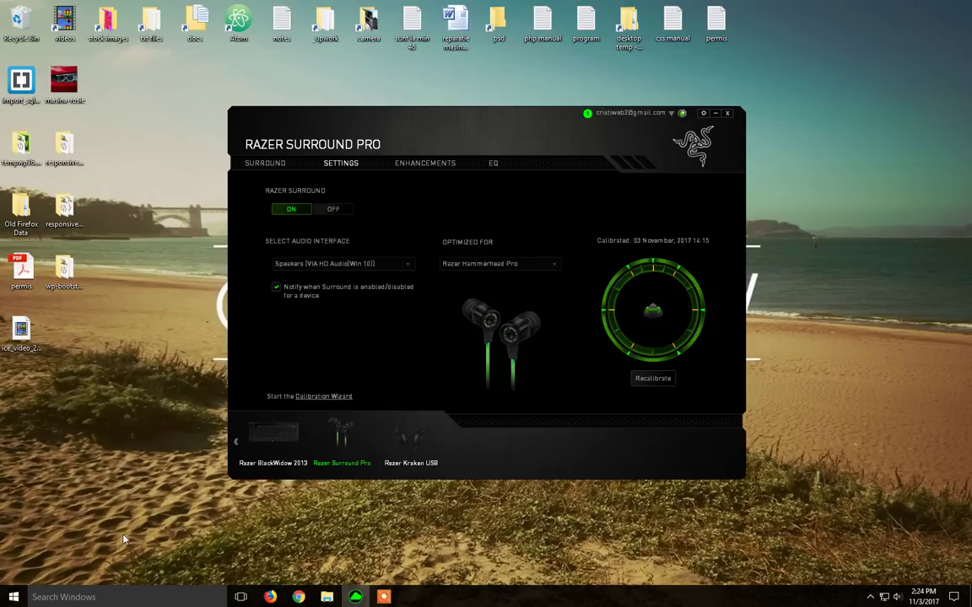
Launch the Windows Services app by searching 'serv' from the taskbar
{"action": "left_click", "coordinate": [141, 597]}
{"action": "type", "text": "serv"}
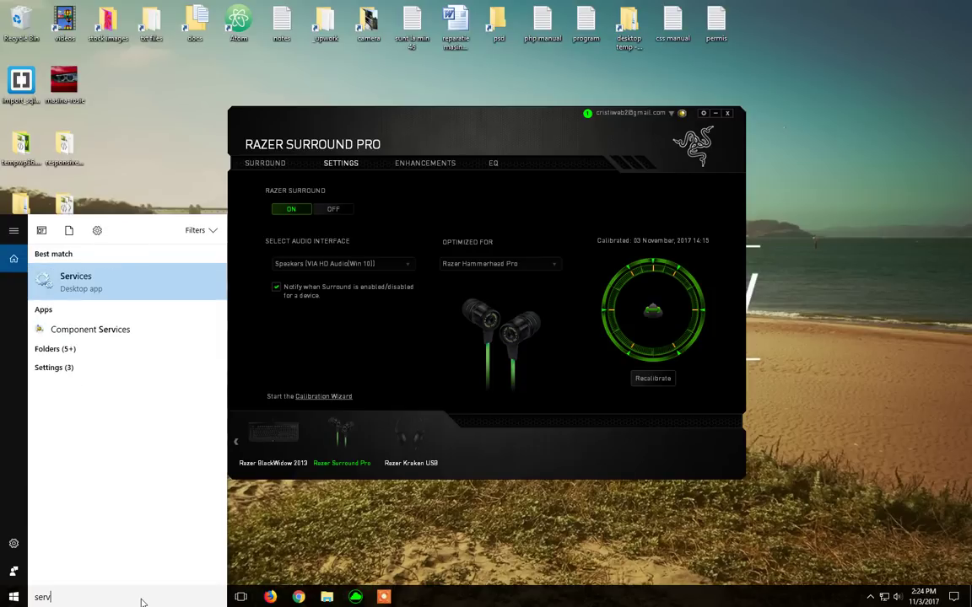
{"action": "left_click", "coordinate": [113, 292]}
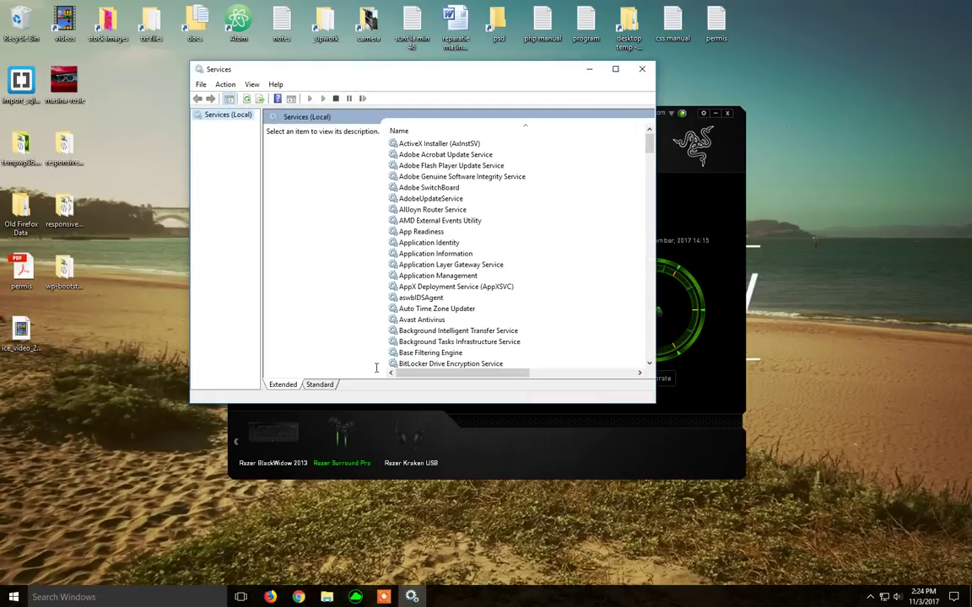
Find RzSurroundVADStreamingService, view its right-click actions, then close Services
{"action": "left_click_drag", "start_coordinate": [649, 147], "coordinate": [651, 308]}
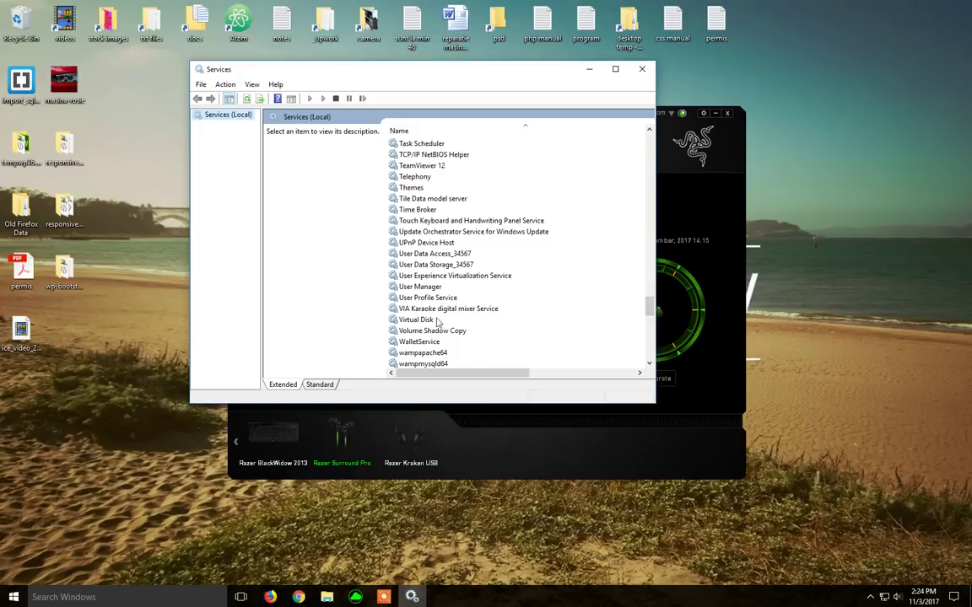
{"action": "scroll", "coordinate": [448, 331], "scroll_direction": "up", "scroll_amount": 3}
{"action": "scroll", "coordinate": [448, 331], "scroll_direction": "up", "scroll_amount": 3}
{"action": "scroll", "coordinate": [447, 330], "scroll_direction": "up", "scroll_amount": 3}
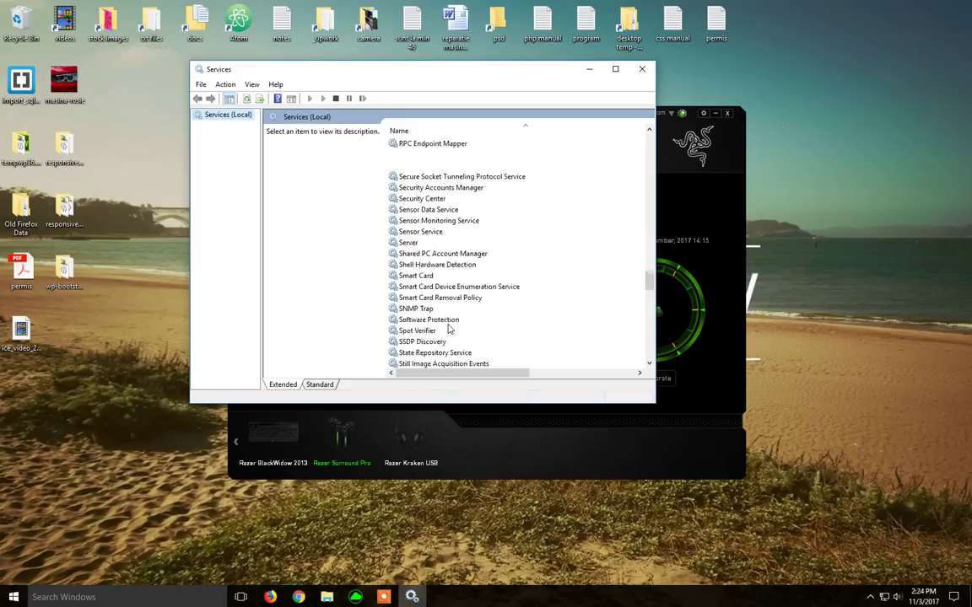
{"action": "scroll", "coordinate": [448, 330], "scroll_direction": "up", "scroll_amount": 3}
{"action": "left_click", "coordinate": [423, 254]}
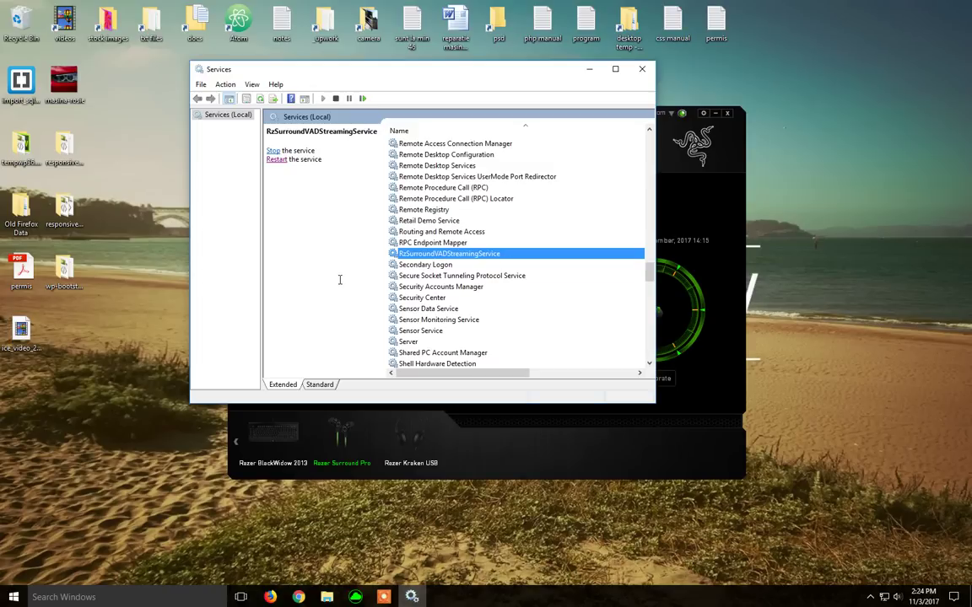
{"action": "right_click", "coordinate": [431, 255]}
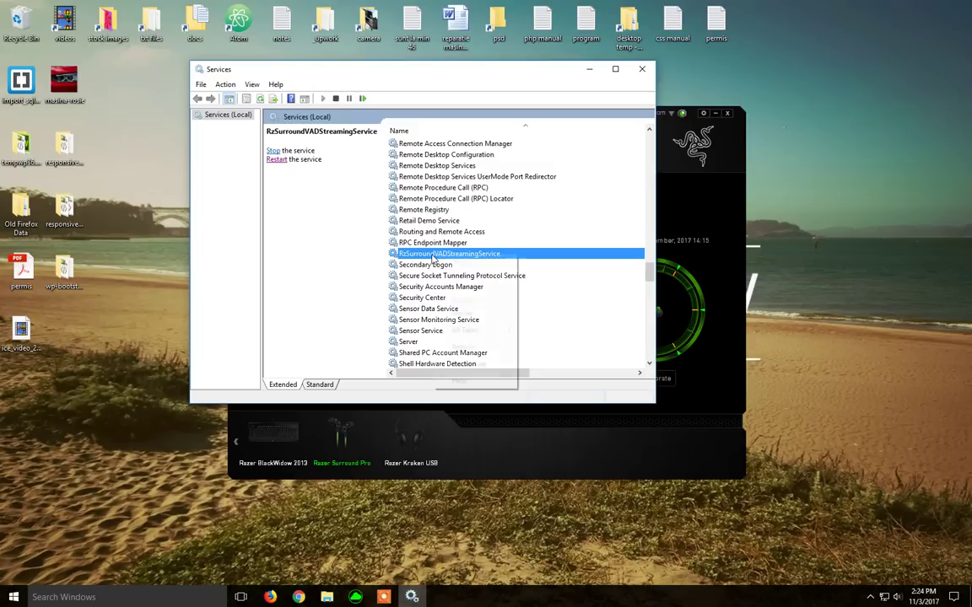
{"action": "left_click", "coordinate": [343, 282]}
{"action": "left_click", "coordinate": [642, 68]}
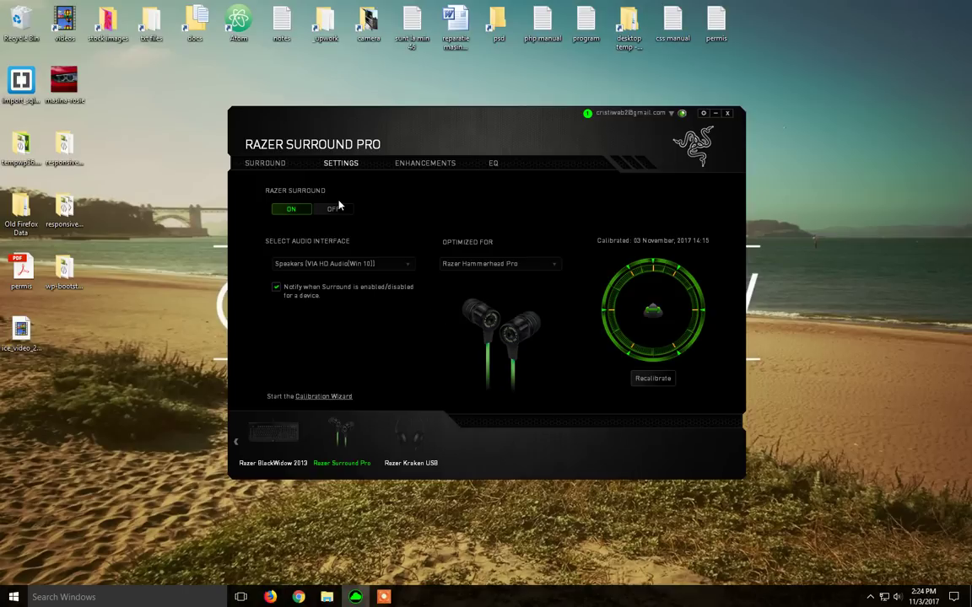
Switch to Kraken USB, cycle Audio, Mic, Mixer, EQ back to Calibration, and page the device bar
{"action": "left_click", "coordinate": [412, 439]}
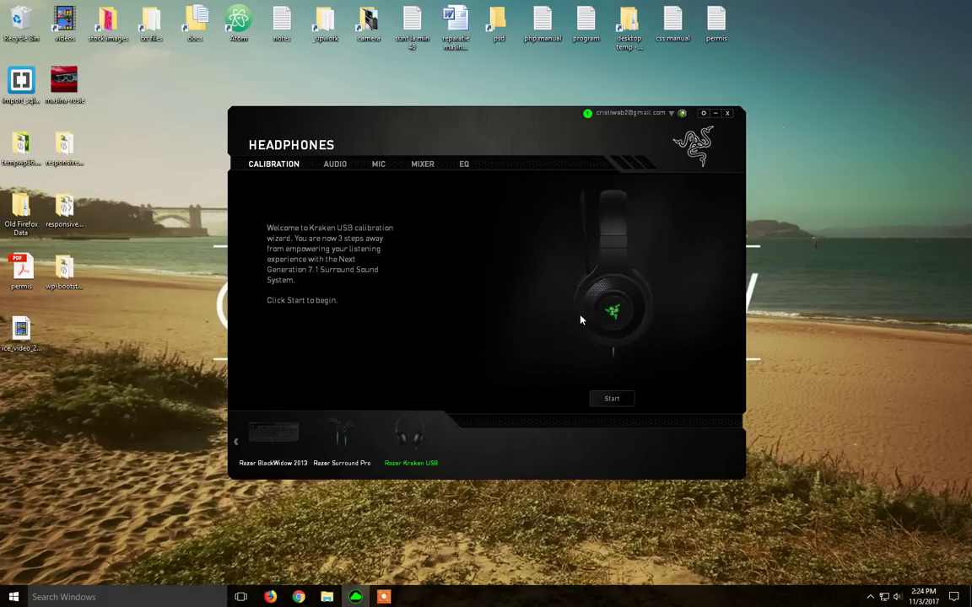
{"action": "left_click", "coordinate": [335, 163]}
{"action": "left_click", "coordinate": [378, 163]}
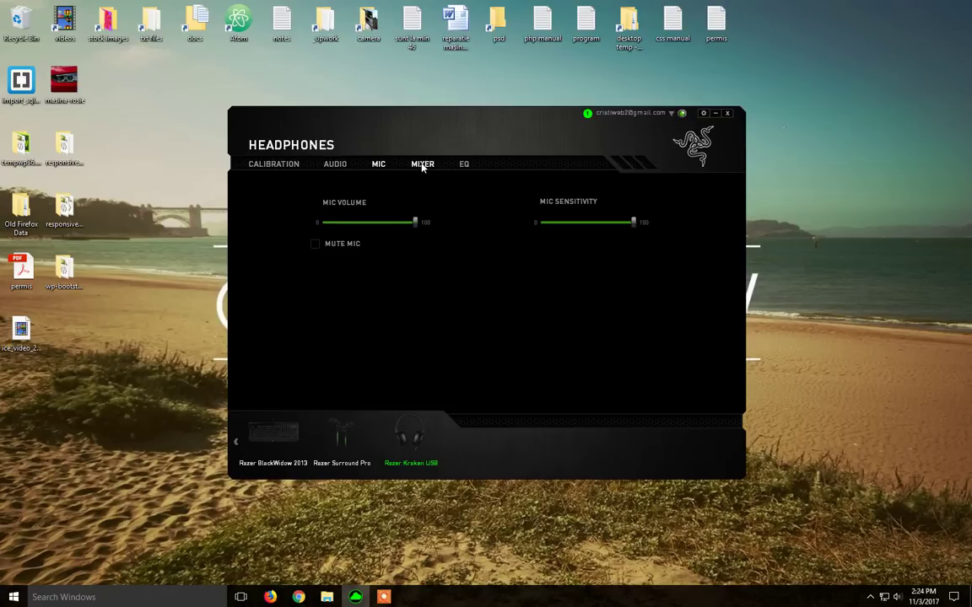
{"action": "left_click", "coordinate": [422, 165]}
{"action": "left_click", "coordinate": [463, 163]}
{"action": "left_click", "coordinate": [275, 163]}
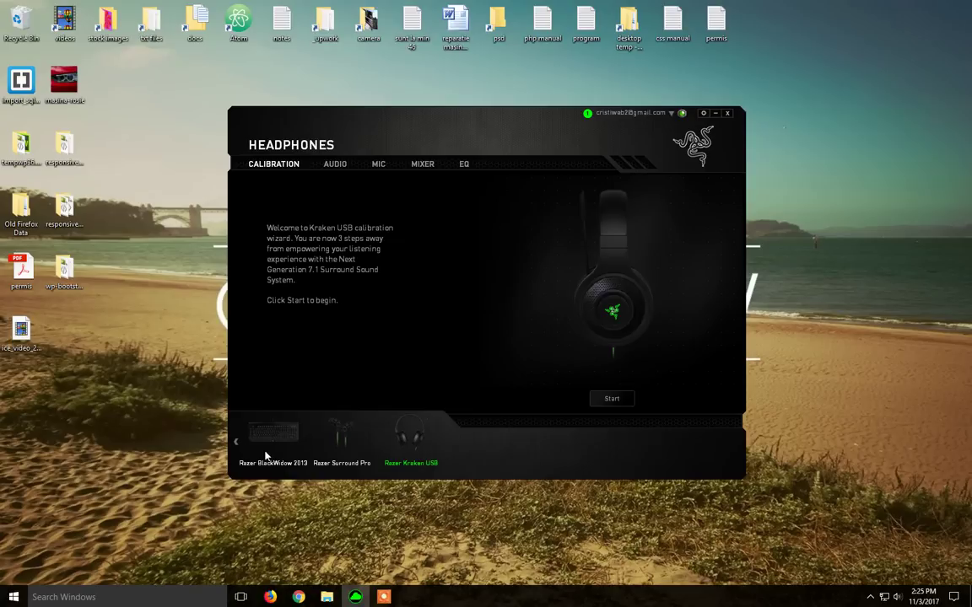
{"action": "left_click", "coordinate": [235, 441]}
{"action": "left_click", "coordinate": [447, 445]}
Step through the Kraken USB Audio, Mic and Mixer pages to the EQ
{"action": "left_click", "coordinate": [338, 165]}
{"action": "left_click", "coordinate": [375, 169]}
{"action": "left_click", "coordinate": [424, 164]}
{"action": "left_click", "coordinate": [464, 164]}
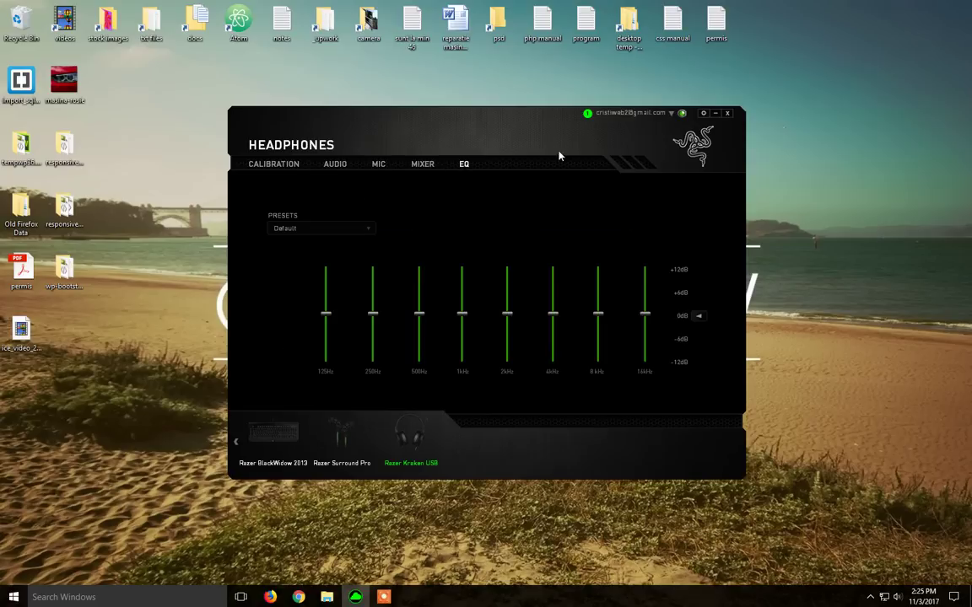
Check Synapse version 2.21 in Settings, then return to the Razer Surround Pro settings
{"action": "left_click", "coordinate": [702, 113]}
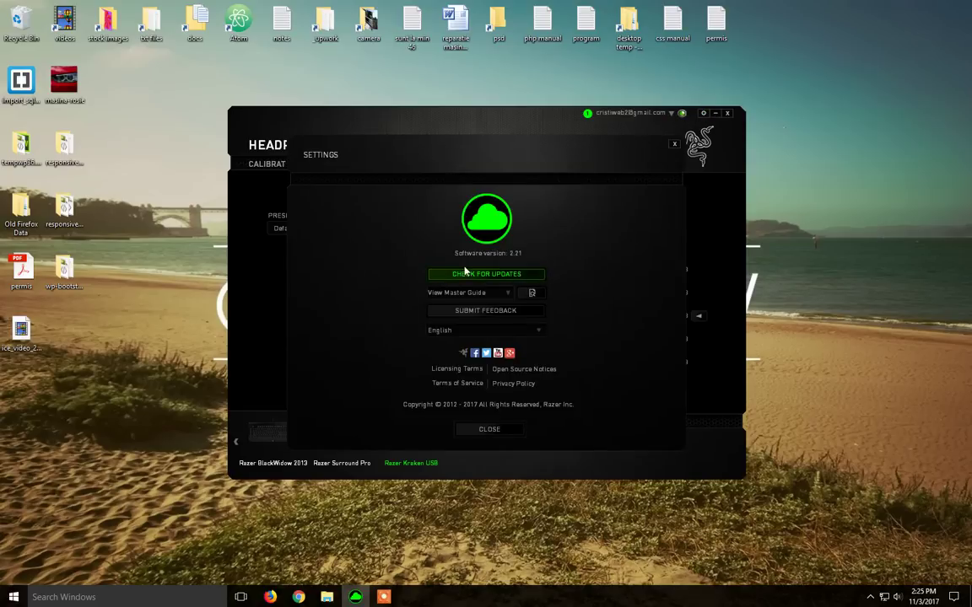
{"action": "left_click", "coordinate": [674, 144]}
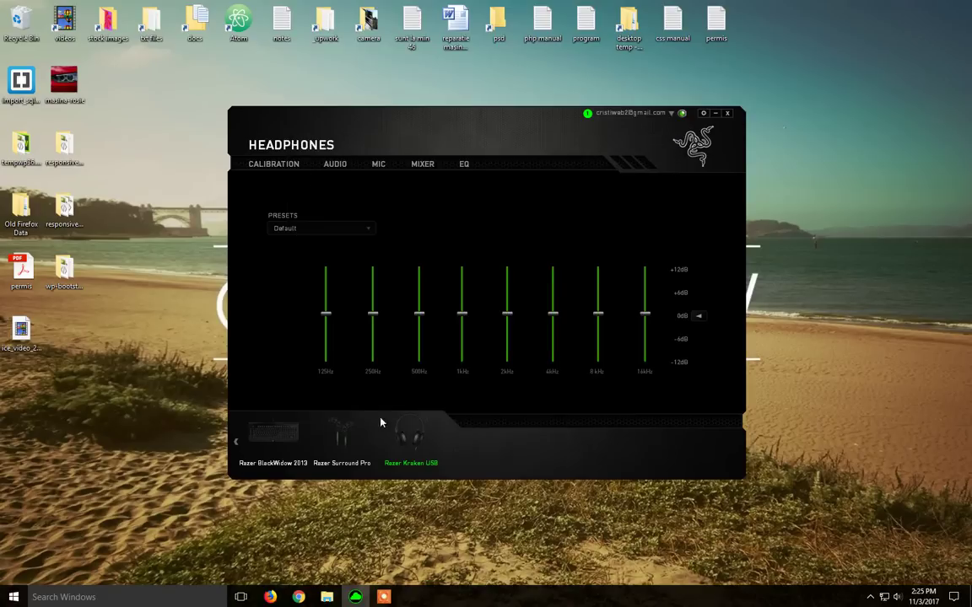
{"action": "left_click", "coordinate": [339, 431]}
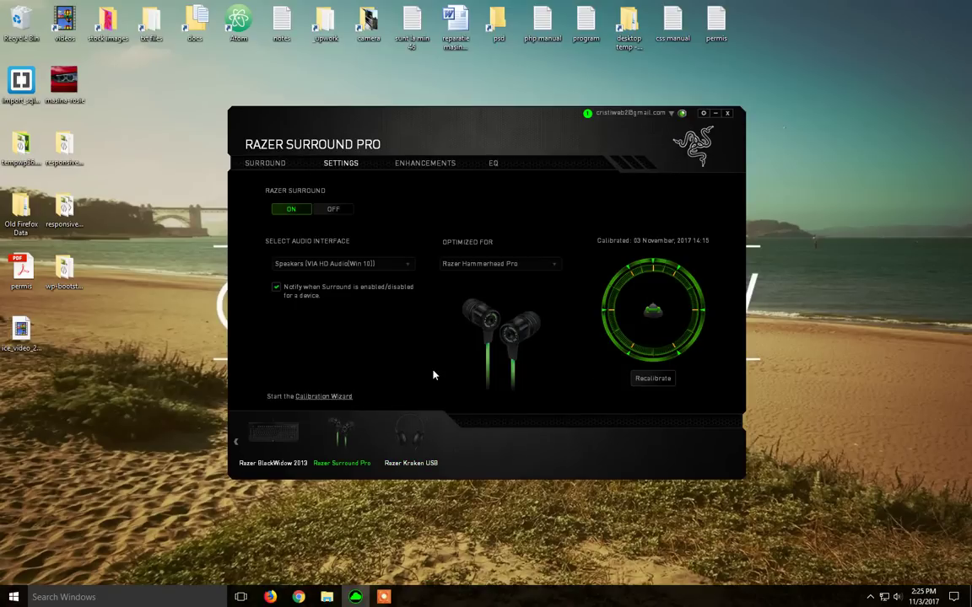